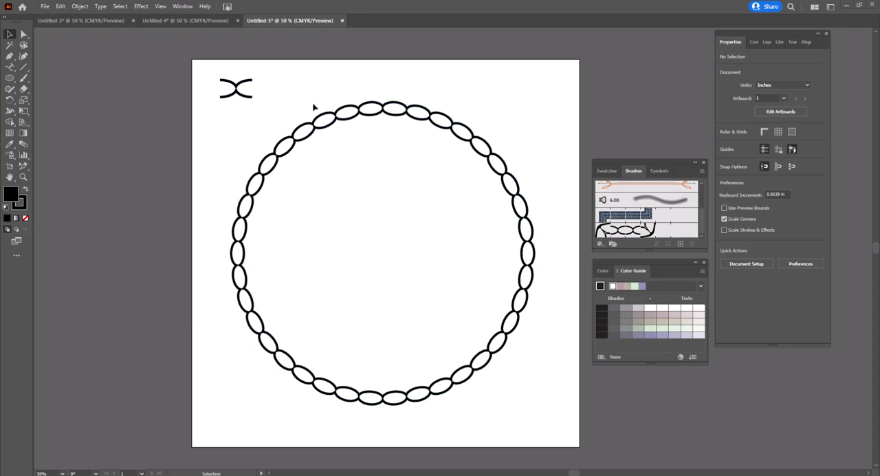
Create a new blank document
{"action": "left_click", "coordinate": [44, 7]}
{"action": "left_click", "coordinate": [61, 16]}
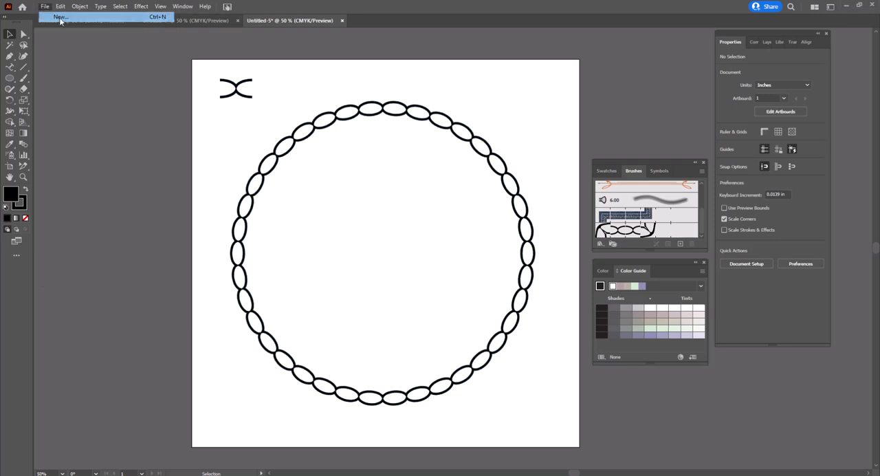
{"action": "left_click", "coordinate": [617, 372]}
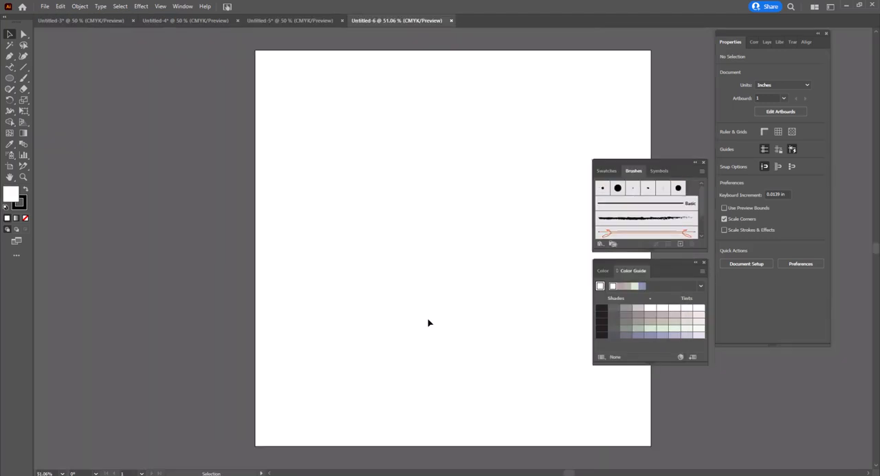
Draw an ellipse in the artboard's upper-left area and set it to 1 in wide and 0.5 in high
{"action": "left_click_drag", "start_coordinate": [407, 279], "coordinate": [369, 276]}
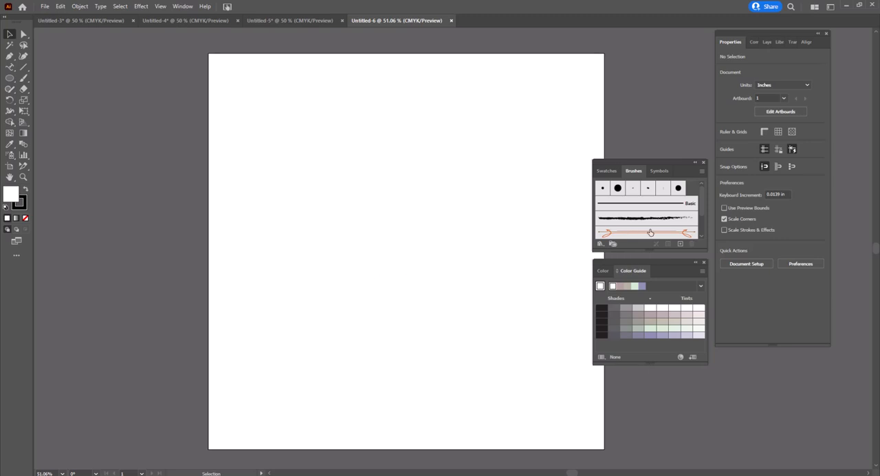
{"action": "left_click", "coordinate": [10, 78]}
{"action": "left_click_drag", "start_coordinate": [249, 113], "coordinate": [307, 136]}
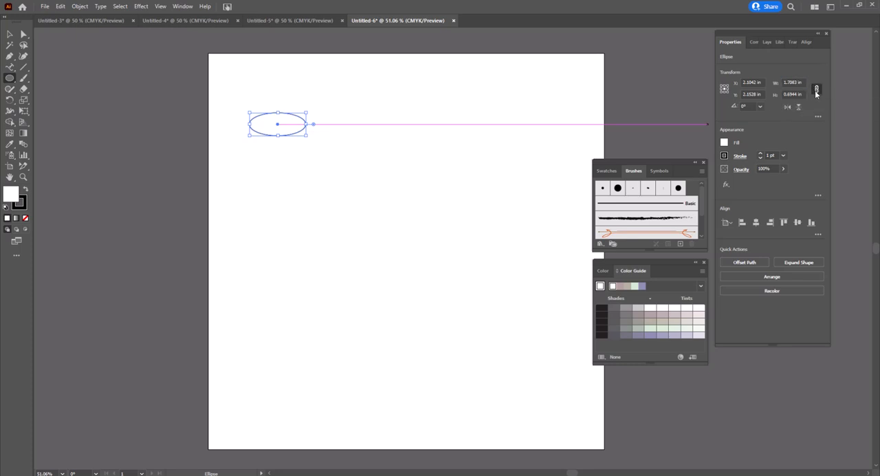
{"action": "left_click", "coordinate": [793, 82]}
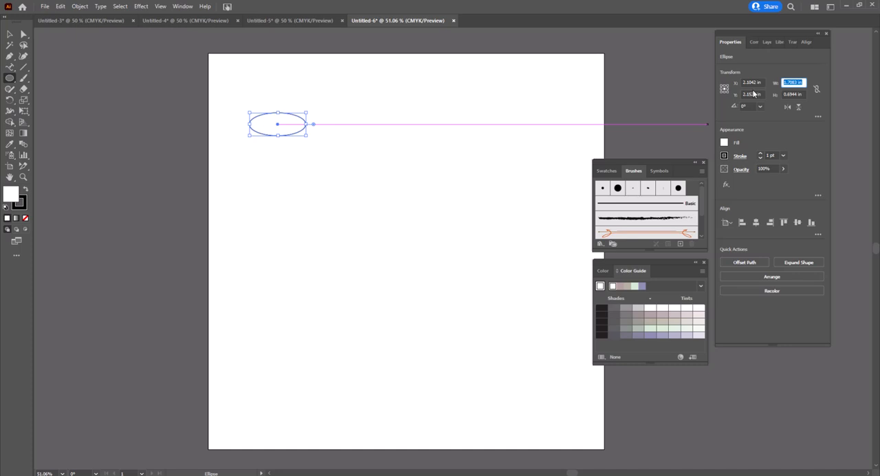
{"action": "type", "text": "1"}
{"action": "key", "text": "Tab"}
{"action": "type", "text": ".5"}
{"action": "key", "text": "Tab"}
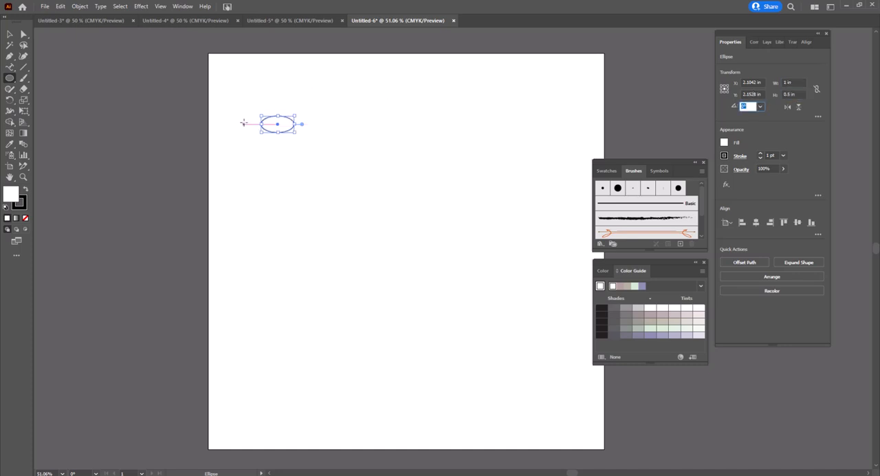
Set the ellipse's stroke weight to 3 pt
{"action": "scroll", "coordinate": [277, 130], "scroll_direction": "up", "scroll_amount": 4}
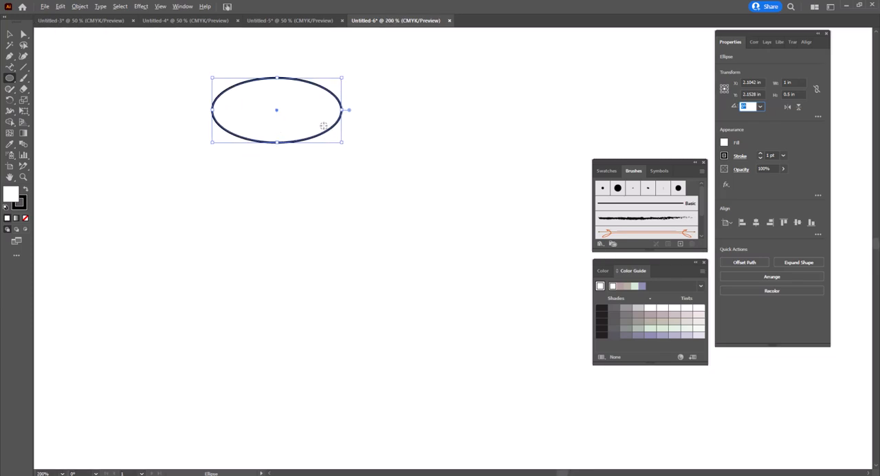
{"action": "left_click", "coordinate": [759, 154]}
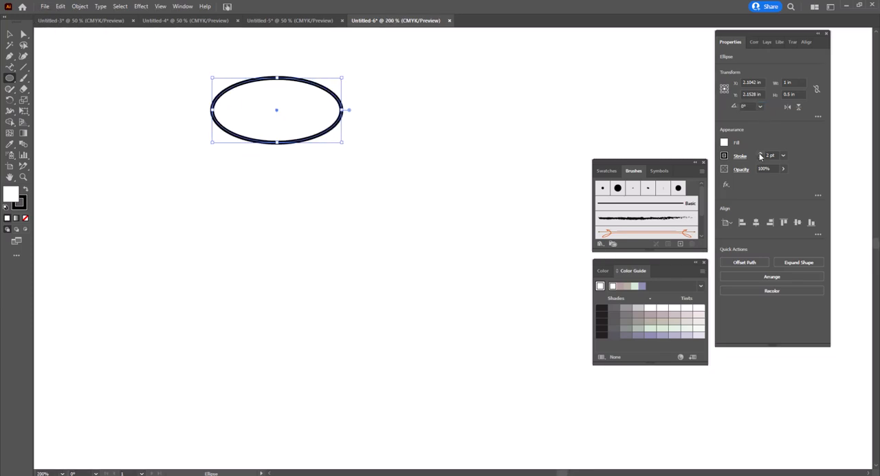
{"action": "left_click", "coordinate": [759, 153]}
{"action": "left_click_drag", "start_coordinate": [373, 142], "coordinate": [337, 227]}
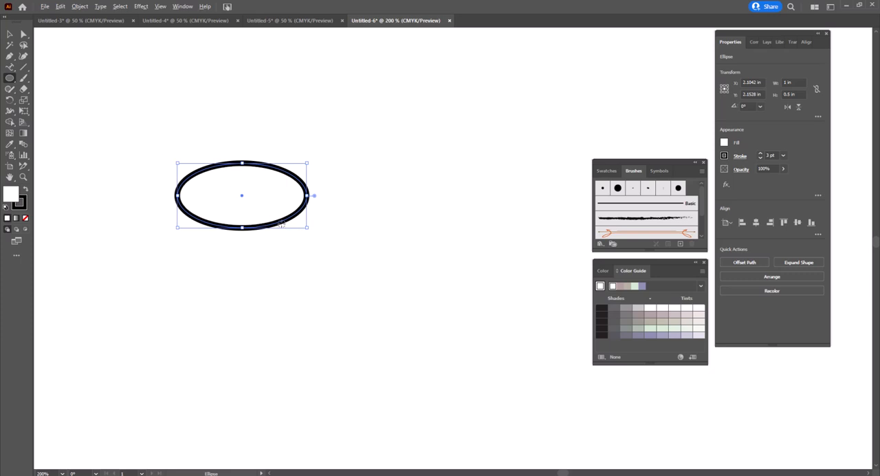
Duplicate the ellipse horizontally to its right so the two meet end to end, and select both ellipses
{"action": "key", "text": "v"}
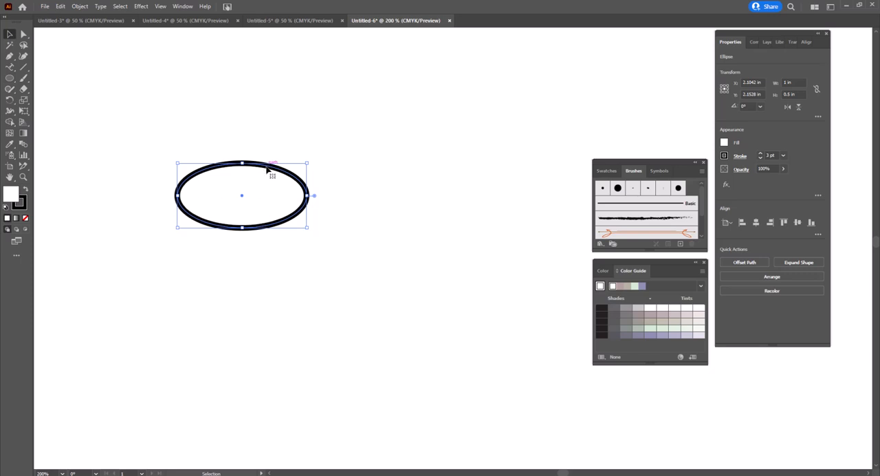
{"action": "left_click_drag", "start_coordinate": [267, 170], "coordinate": [398, 177]}
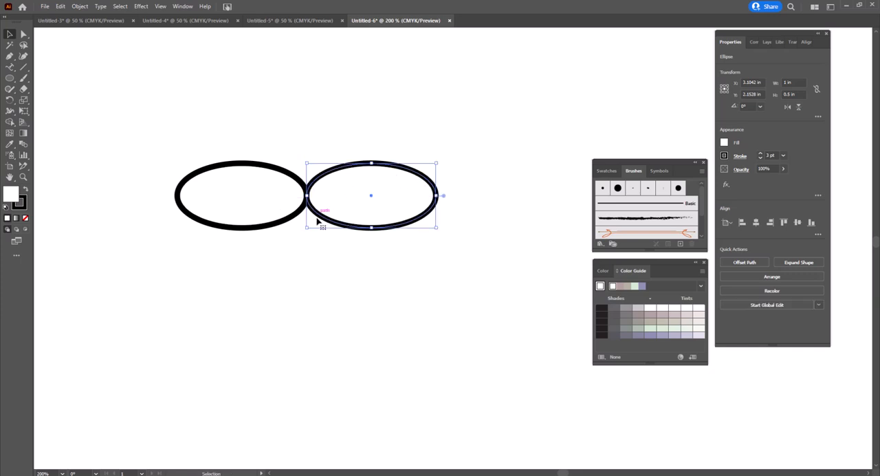
{"action": "left_click", "coordinate": [301, 252]}
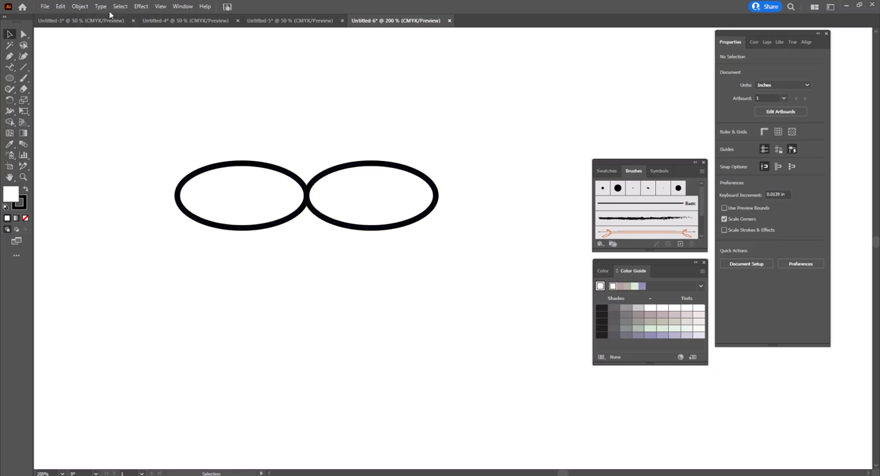
{"action": "left_click_drag", "start_coordinate": [339, 152], "coordinate": [284, 206]}
{"action": "left_click", "coordinate": [78, 8]}
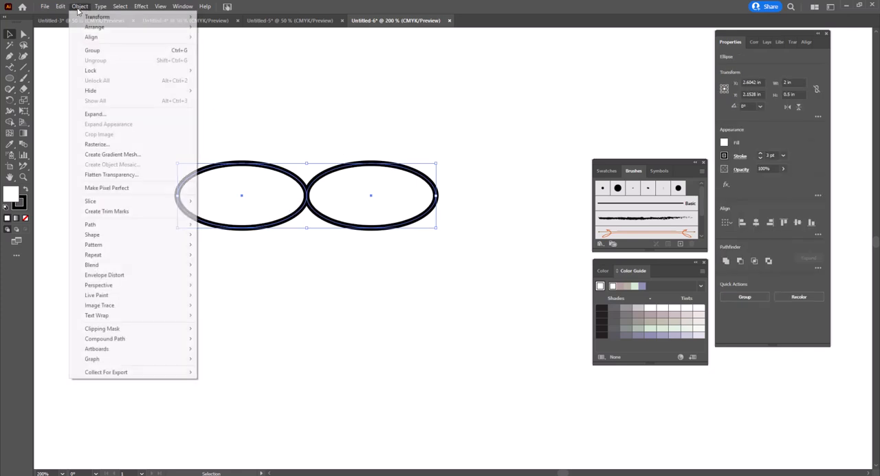
{"action": "left_click", "coordinate": [92, 114]}
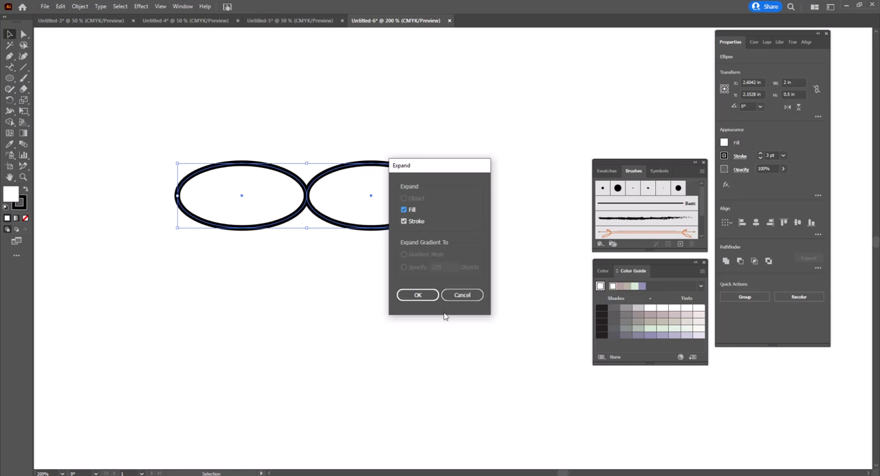
{"action": "left_click", "coordinate": [464, 294]}
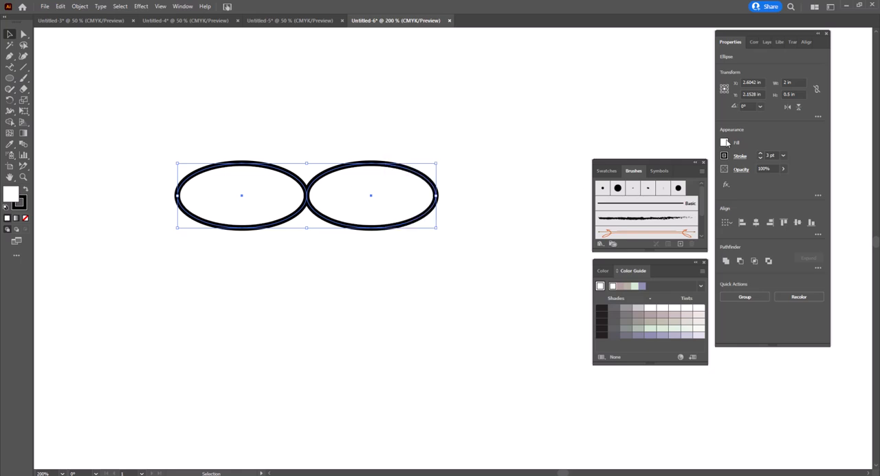
Set the fill of both ellipses to None
{"action": "left_click", "coordinate": [724, 142]}
{"action": "left_click", "coordinate": [623, 176]}
Expand the two ellipses with Fill and Stroke included, and unite the resulting outlines into one shape
{"action": "left_click", "coordinate": [80, 7]}
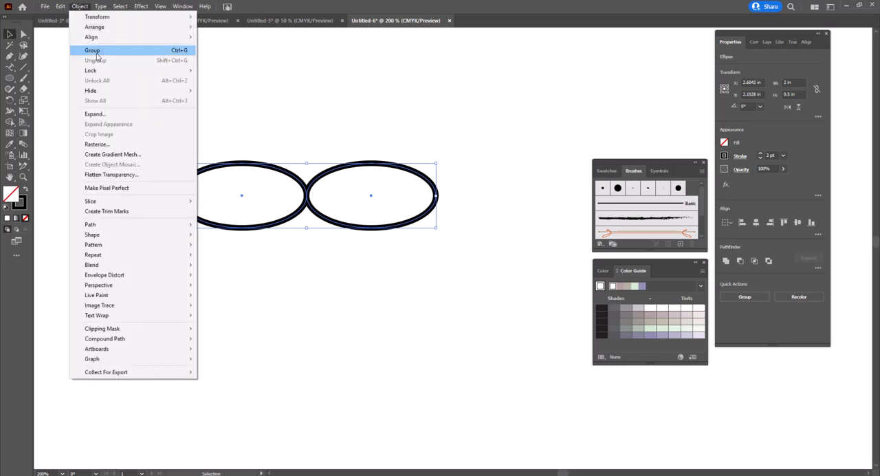
{"action": "left_click", "coordinate": [123, 114]}
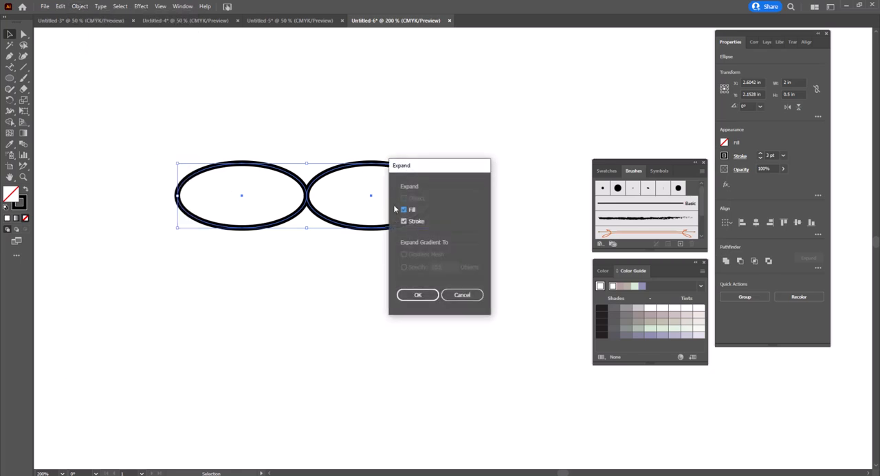
{"action": "left_click", "coordinate": [430, 299]}
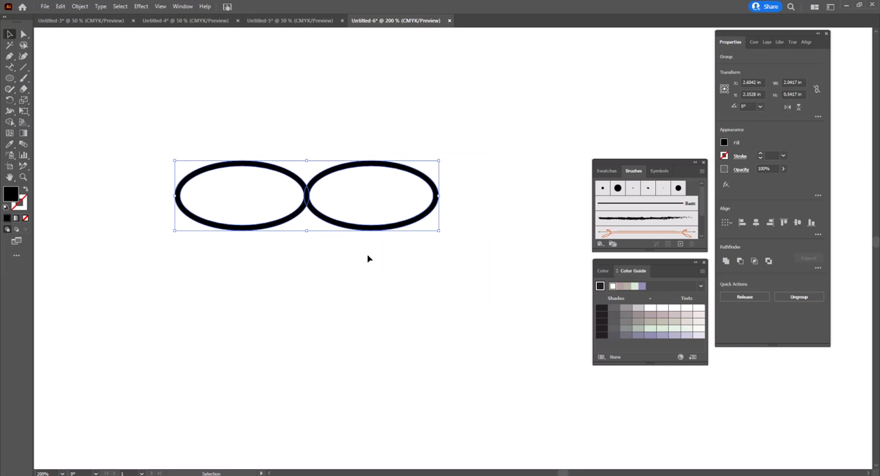
{"action": "left_click", "coordinate": [726, 262]}
{"action": "left_click", "coordinate": [377, 294]}
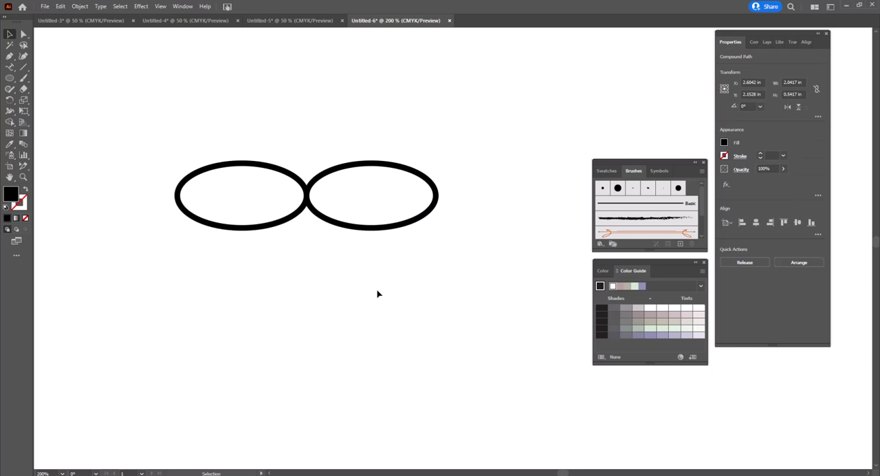
Draw a rectangle about 0.68 in wide and 1.21 in high over the outer part of the left ellipse
{"action": "left_click", "coordinate": [14, 81]}
{"action": "left_click", "coordinate": [55, 77]}
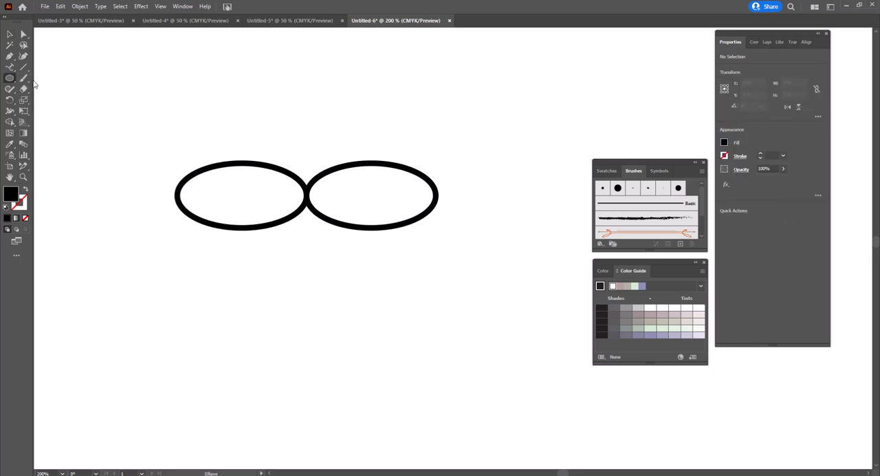
{"action": "mouse_move", "coordinate": [147, 117]}
{"action": "left_mouse_down"}
{"action": "mouse_move", "coordinate": [200, 242]}
{"action": "mouse_move", "coordinate": [234, 272]}
{"action": "left_mouse_up"}
Fill the rectangle with green and reduce its opacity to 49%
{"action": "left_click", "coordinate": [724, 143]}
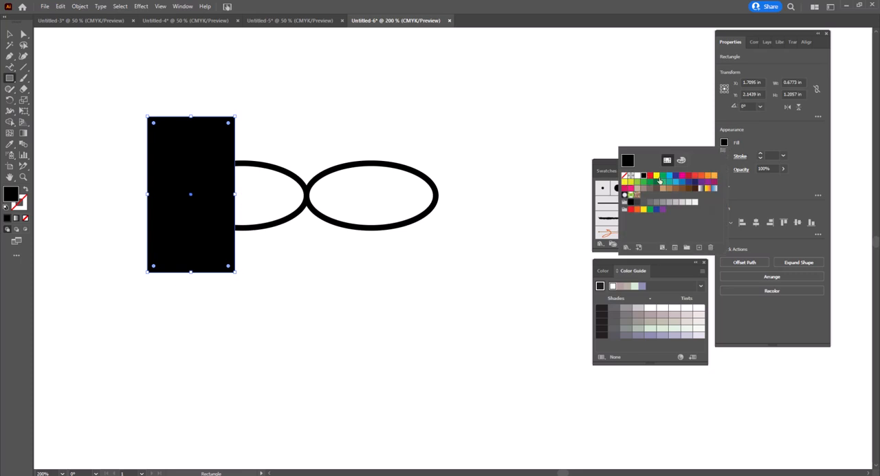
{"action": "left_click", "coordinate": [661, 177]}
{"action": "left_click", "coordinate": [782, 170]}
{"action": "left_click", "coordinate": [782, 171]}
{"action": "left_click", "coordinate": [783, 171]}
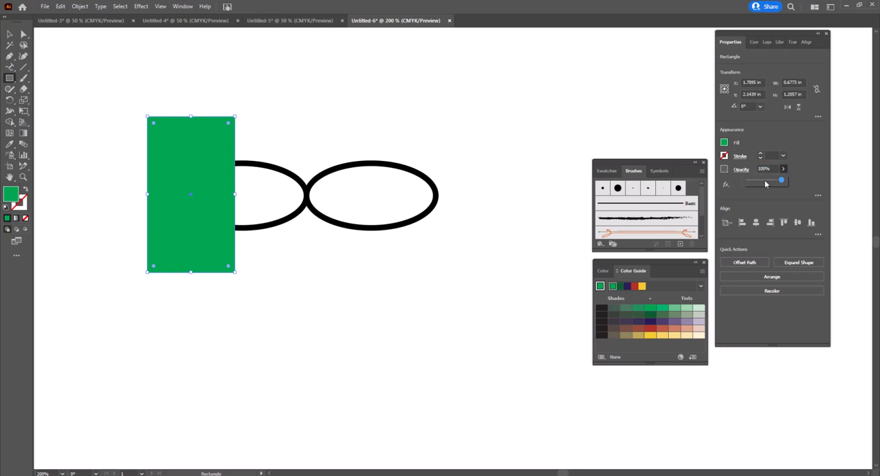
{"action": "left_click", "coordinate": [765, 182]}
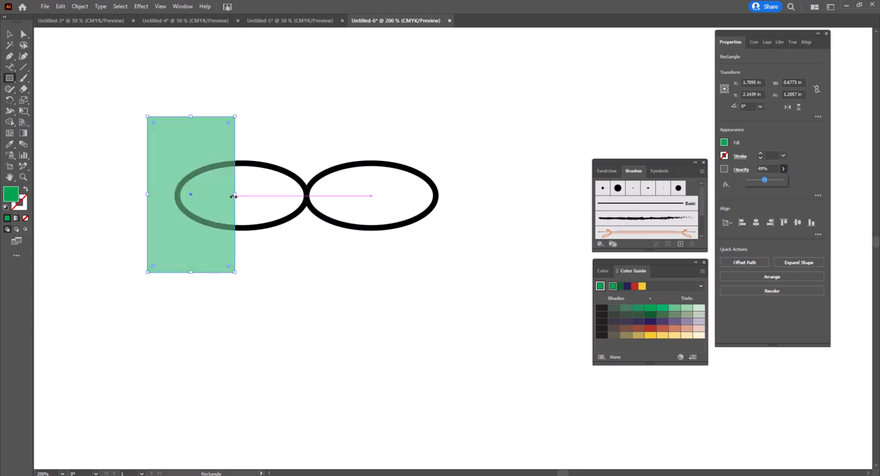
Extend the rectangle's inner edge to the left ellipse's center, and add a copy covering the right ellipse's outer half
{"action": "mouse_move", "coordinate": [234, 196]}
{"action": "left_mouse_down"}
{"action": "mouse_move", "coordinate": [220, 195]}
{"action": "mouse_move", "coordinate": [244, 195]}
{"action": "mouse_move", "coordinate": [232, 196]}
{"action": "mouse_move", "coordinate": [242, 186]}
{"action": "left_mouse_up"}
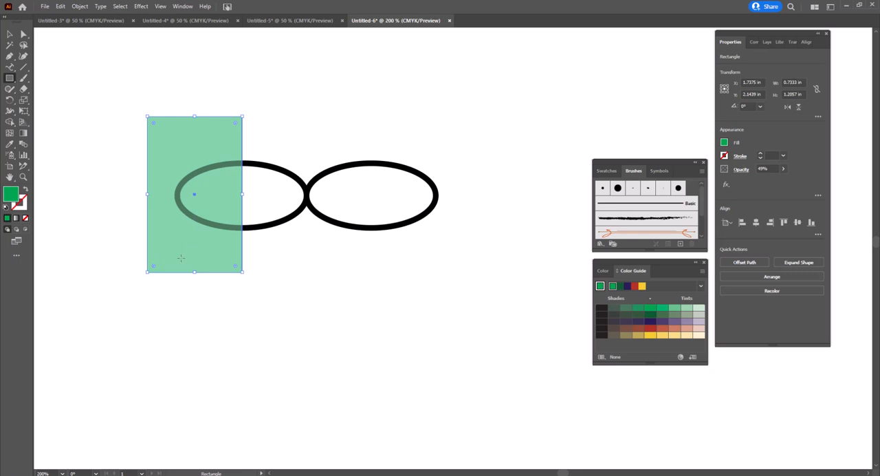
{"action": "left_click", "coordinate": [10, 33]}
{"action": "left_click_drag", "start_coordinate": [146, 146], "coordinate": [402, 148]}
{"action": "key", "text": "alt"}
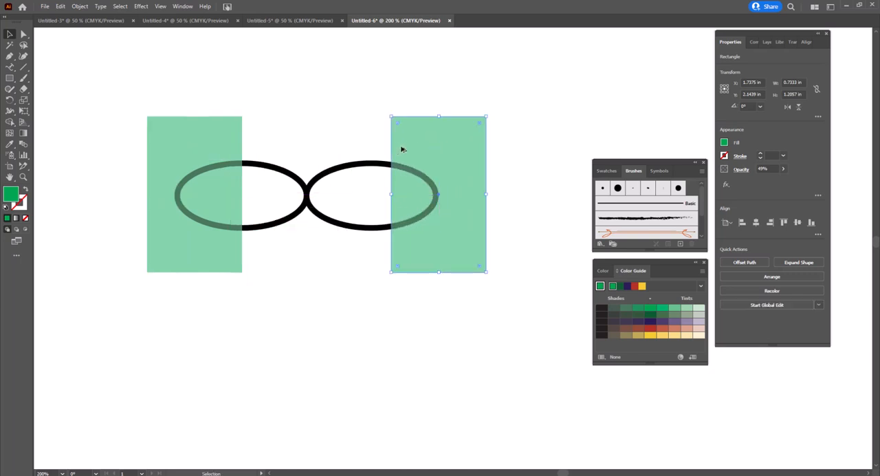
{"action": "left_click_drag", "start_coordinate": [391, 195], "coordinate": [372, 195]}
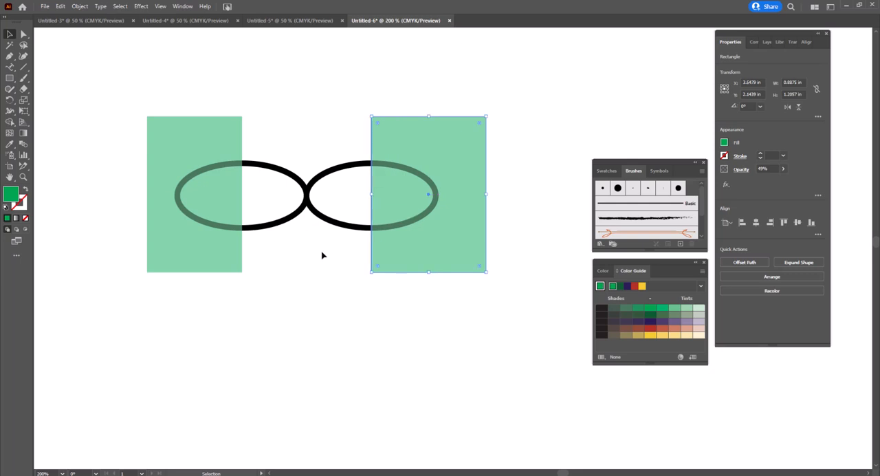
{"action": "left_click", "coordinate": [383, 88]}
Cut off the outer halves of both ellipses by subtracting each green rectangle with Minus Front
{"action": "left_click_drag", "start_coordinate": [279, 103], "coordinate": [184, 176]}
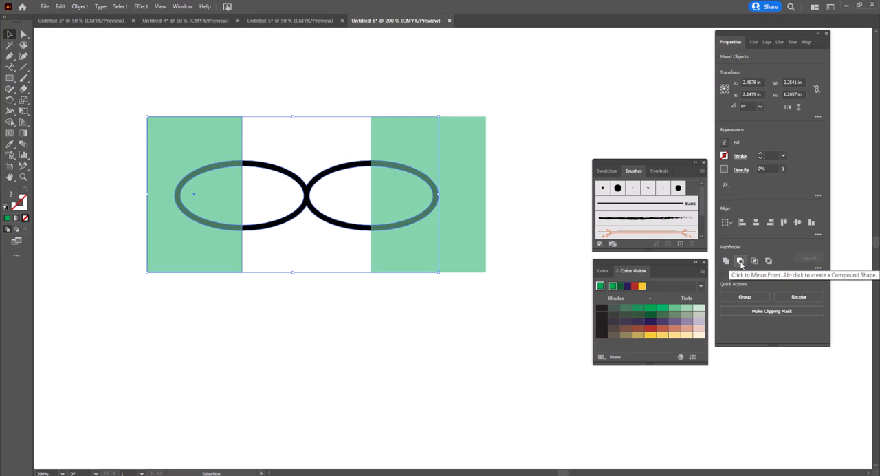
{"action": "left_click", "coordinate": [740, 261]}
{"action": "left_click", "coordinate": [450, 101]}
{"action": "left_click_drag", "start_coordinate": [450, 101], "coordinate": [401, 200]}
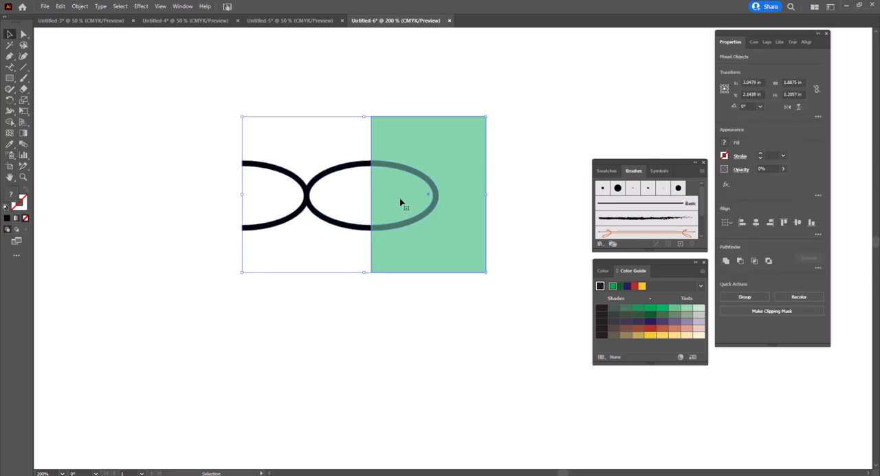
{"action": "left_click", "coordinate": [741, 261]}
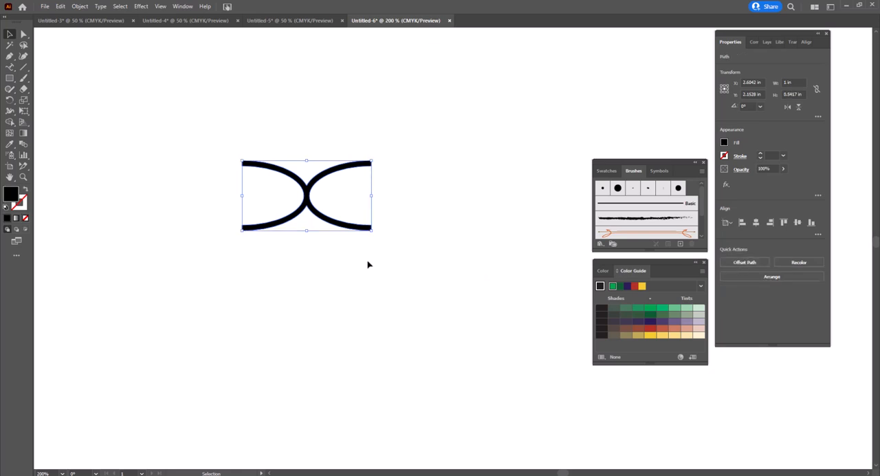
Move the trimmed link shape into the artboard's upper-left corner
{"action": "left_click_drag", "start_coordinate": [340, 226], "coordinate": [161, 123]}
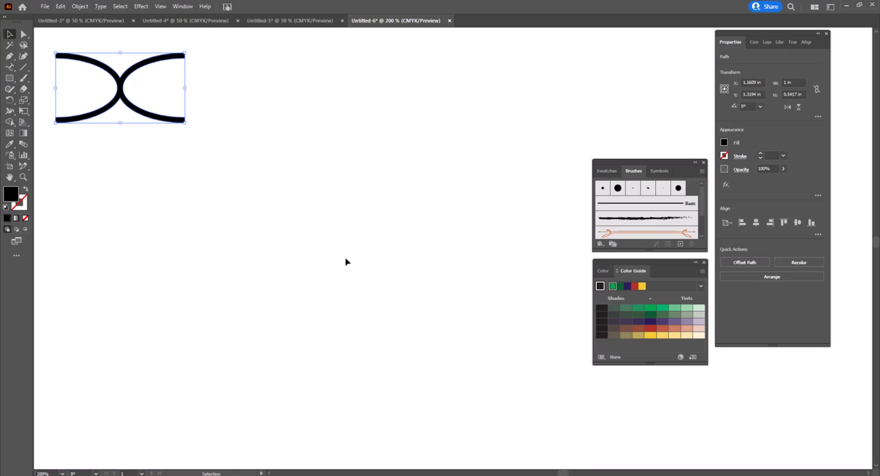
{"action": "scroll", "coordinate": [346, 259], "scroll_direction": "down", "scroll_amount": 3}
{"action": "left_click_drag", "start_coordinate": [383, 284], "coordinate": [252, 193]}
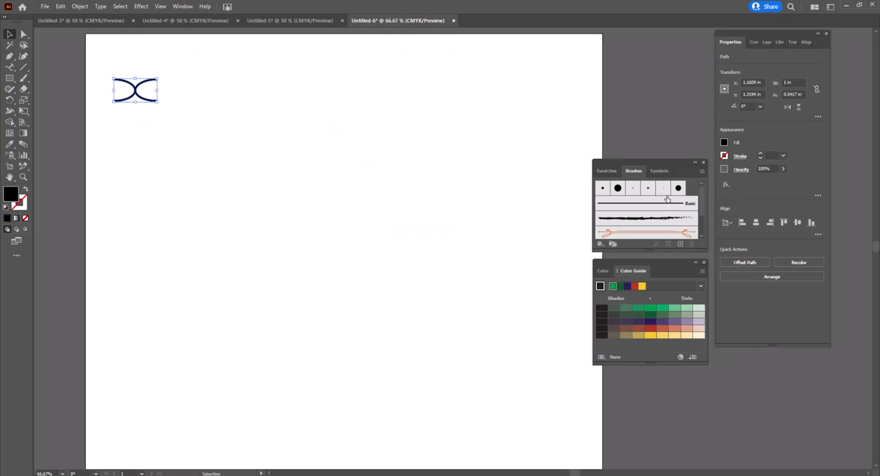
Start a new Pattern Brush from the selected link shape
{"action": "left_click", "coordinate": [702, 172]}
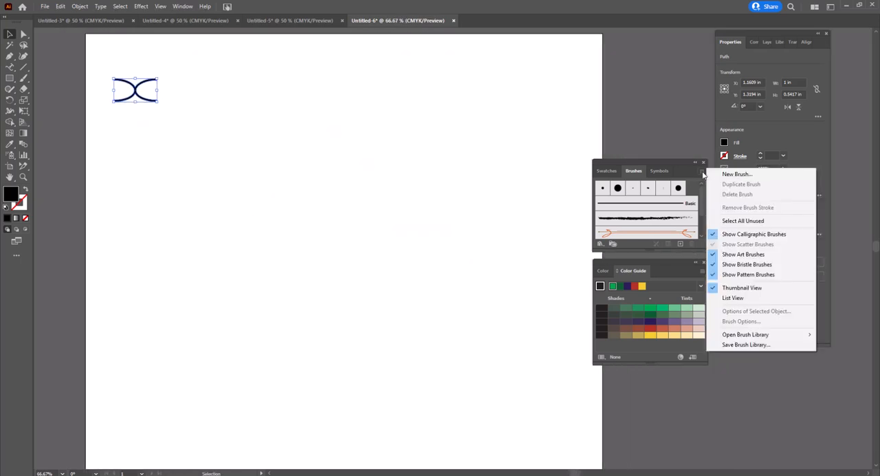
{"action": "left_click", "coordinate": [733, 175]}
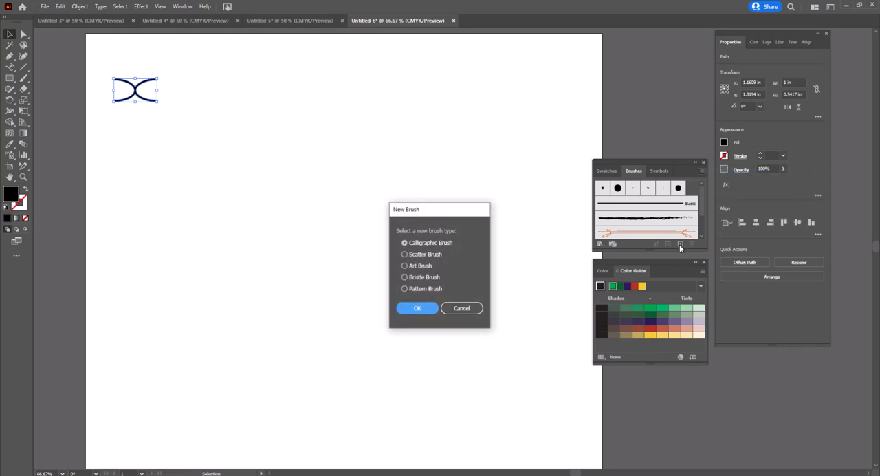
{"action": "left_click", "coordinate": [404, 288]}
{"action": "left_click", "coordinate": [411, 308]}
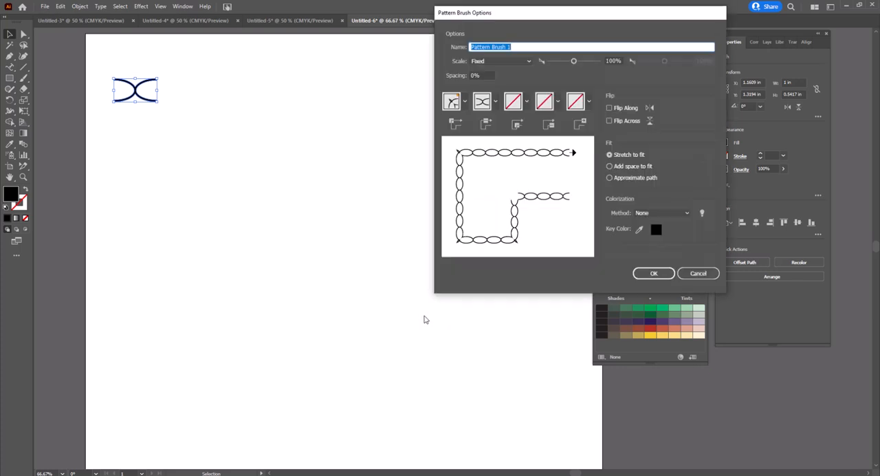
Assign the Auto-Centered tile to the pattern brush's inner corner and the Auto-Between tile to its outer corner
{"action": "left_click", "coordinate": [526, 101]}
{"action": "left_click", "coordinate": [441, 172]}
{"action": "left_click", "coordinate": [464, 101]}
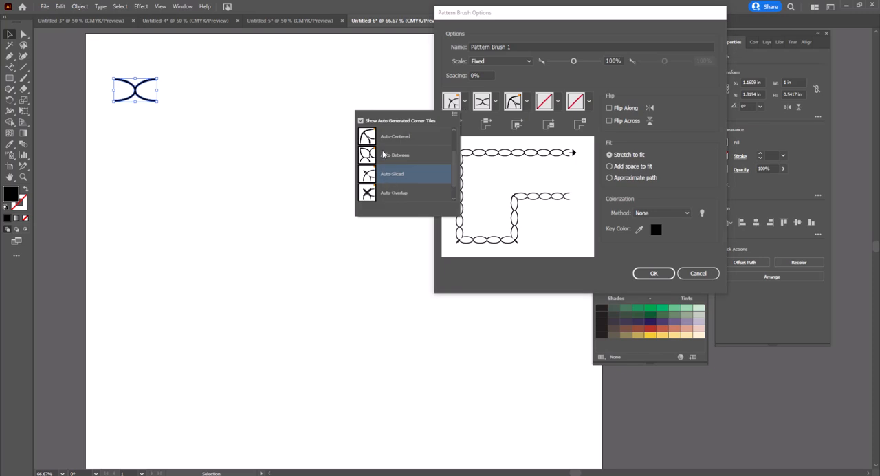
{"action": "left_click", "coordinate": [384, 156]}
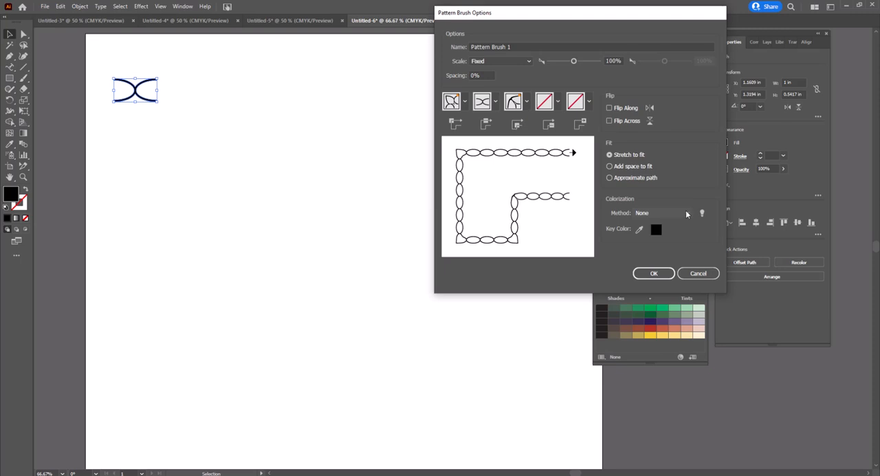
Set the pattern brush's colorization method to Tints and Shades
{"action": "left_click", "coordinate": [685, 211]}
{"action": "left_click", "coordinate": [647, 233]}
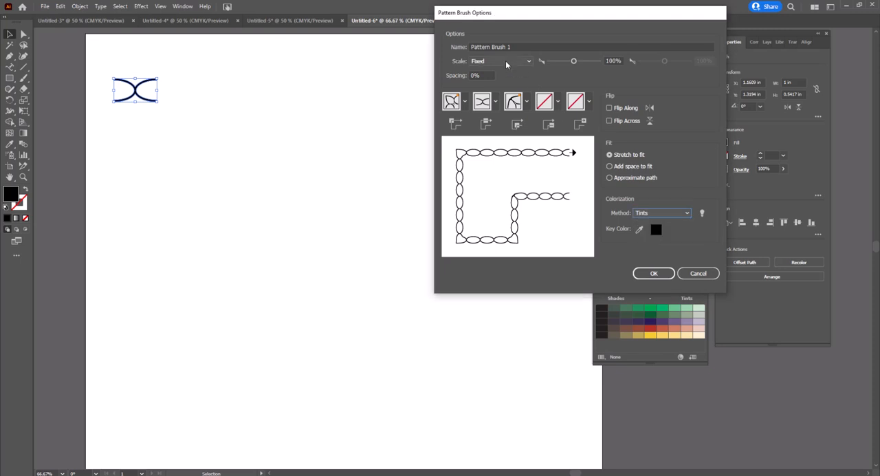
{"action": "left_click", "coordinate": [687, 213]}
{"action": "left_click", "coordinate": [660, 243]}
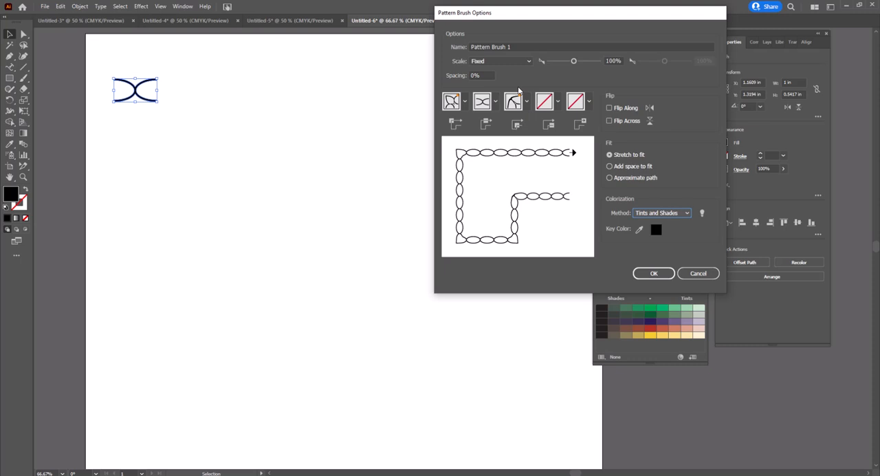
Name the pattern brush Oval Shape and create it
{"action": "left_click", "coordinate": [472, 46]}
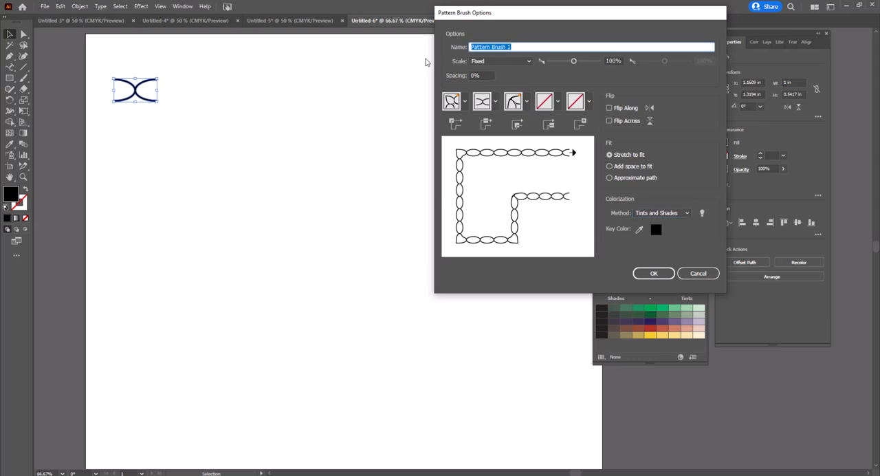
{"action": "type", "text": "Oval Shape"}
{"action": "left_click", "coordinate": [654, 273]}
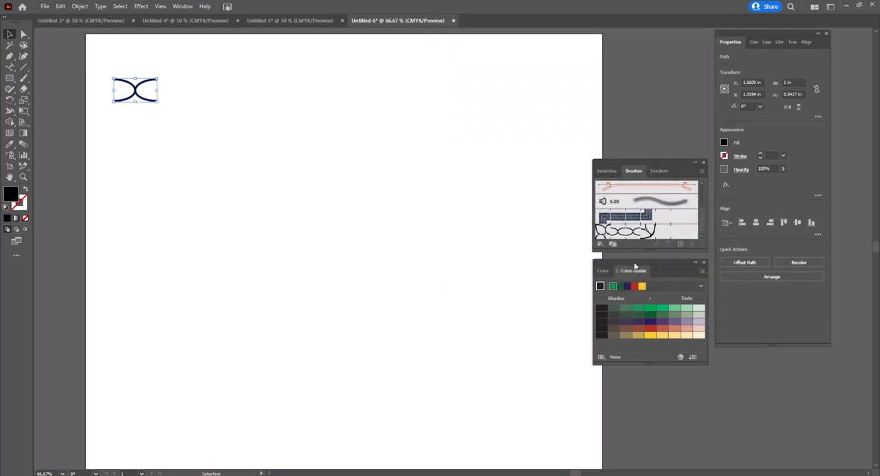
Draw an S-shaped curve about 10.9 by 6.4 in with the Curvature tool, running from below the link shape to the artboard's lower right
{"action": "left_click", "coordinate": [11, 80]}
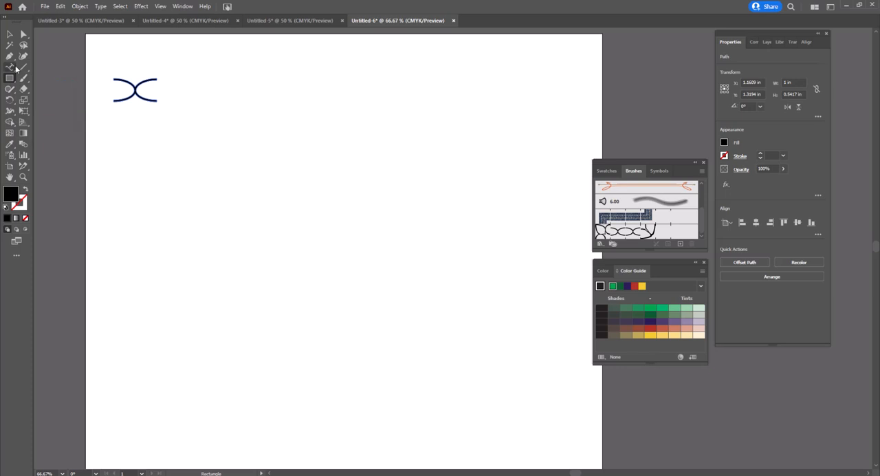
{"action": "left_click", "coordinate": [22, 56]}
{"action": "left_click", "coordinate": [107, 132]}
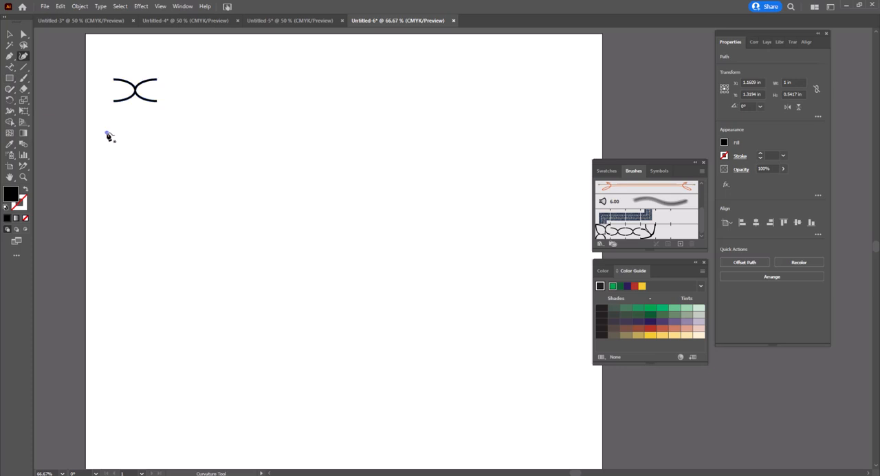
{"action": "left_click", "coordinate": [269, 144]}
{"action": "left_click", "coordinate": [347, 269]}
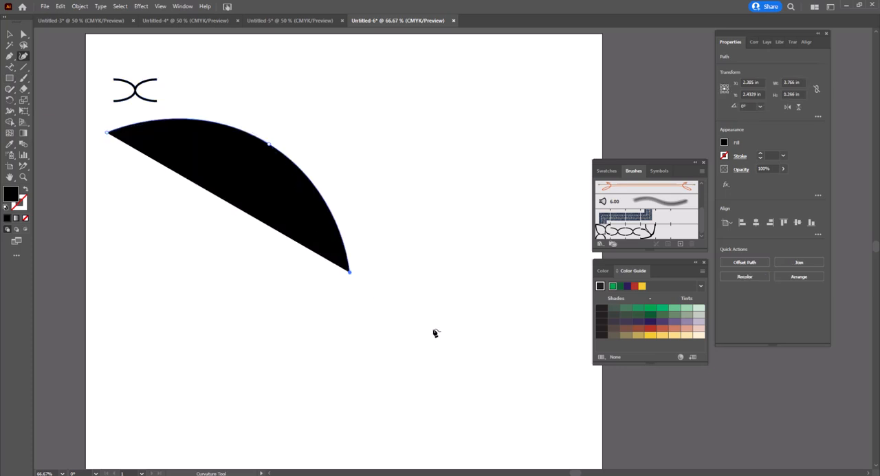
{"action": "left_click", "coordinate": [575, 398]}
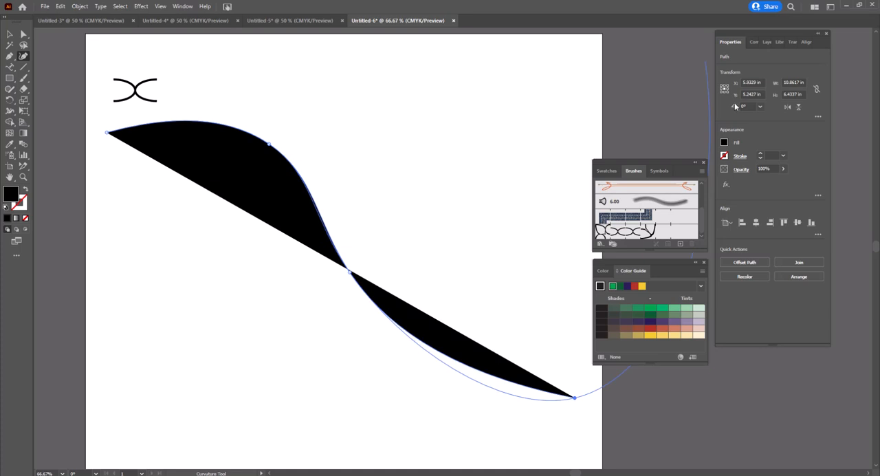
Remove the curve's fill and add one more anchor point just past its lower end
{"action": "left_click", "coordinate": [724, 142]}
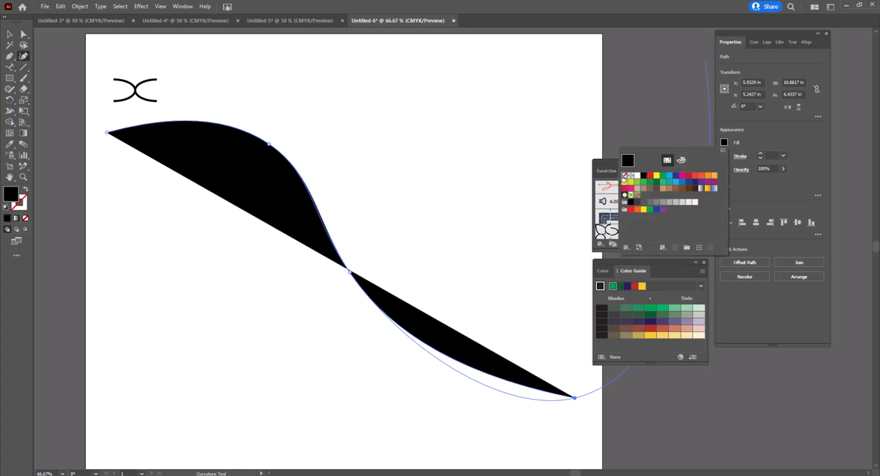
{"action": "left_click", "coordinate": [624, 175]}
{"action": "left_click", "coordinate": [571, 413]}
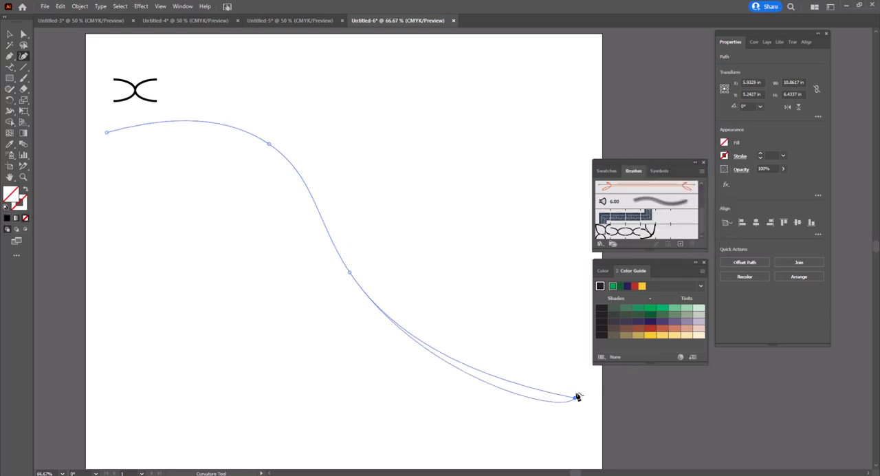
{"action": "left_click", "coordinate": [581, 400]}
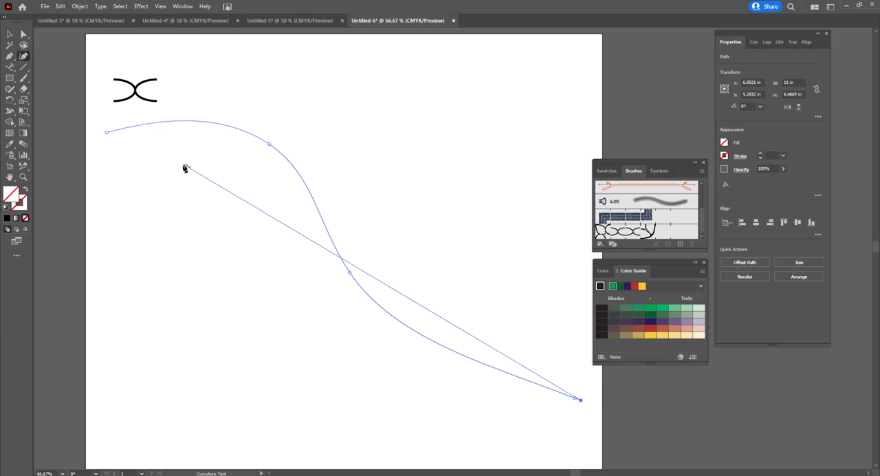
Apply the Oval Shape pattern brush to the curve and reshape the chain by lowering the anchor point on its upper bend
{"action": "left_click", "coordinate": [9, 34]}
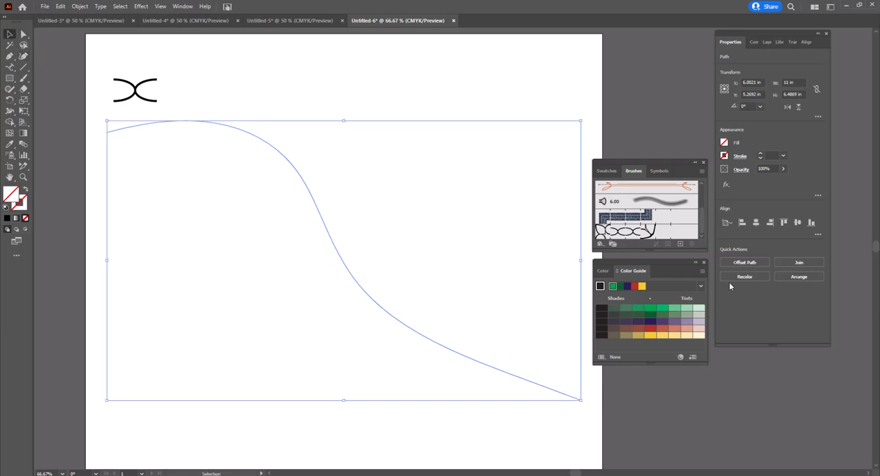
{"action": "left_click", "coordinate": [637, 234]}
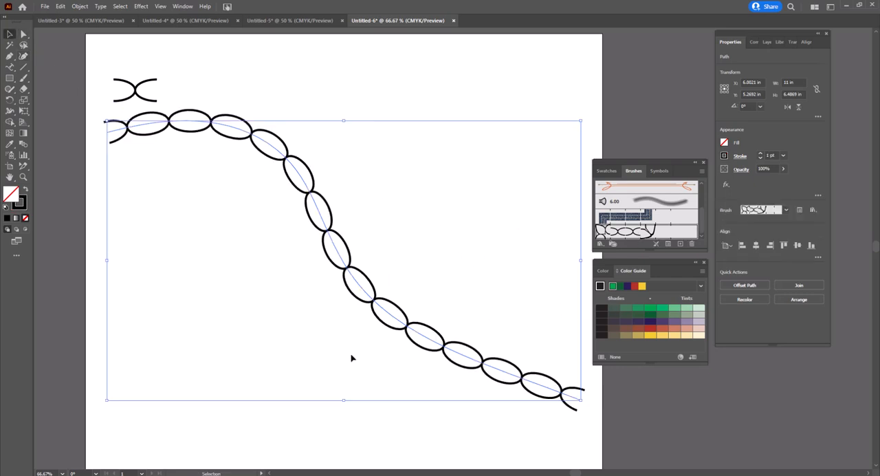
{"action": "left_click", "coordinate": [23, 34]}
{"action": "mouse_move", "coordinate": [264, 141]}
{"action": "left_mouse_down"}
{"action": "mouse_move", "coordinate": [254, 186]}
{"action": "mouse_move", "coordinate": [272, 156]}
{"action": "mouse_move", "coordinate": [237, 241]}
{"action": "mouse_move", "coordinate": [216, 277]}
{"action": "mouse_move", "coordinate": [164, 323]}
{"action": "mouse_move", "coordinate": [297, 201]}
{"action": "mouse_move", "coordinate": [377, 172]}
{"action": "mouse_move", "coordinate": [387, 118]}
{"action": "mouse_move", "coordinate": [362, 119]}
{"action": "mouse_move", "coordinate": [347, 164]}
{"action": "mouse_move", "coordinate": [272, 199]}
{"action": "left_mouse_up"}
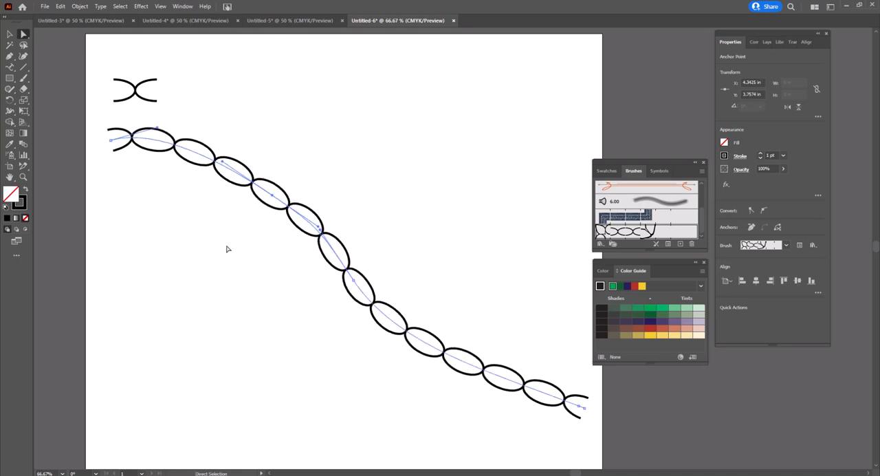